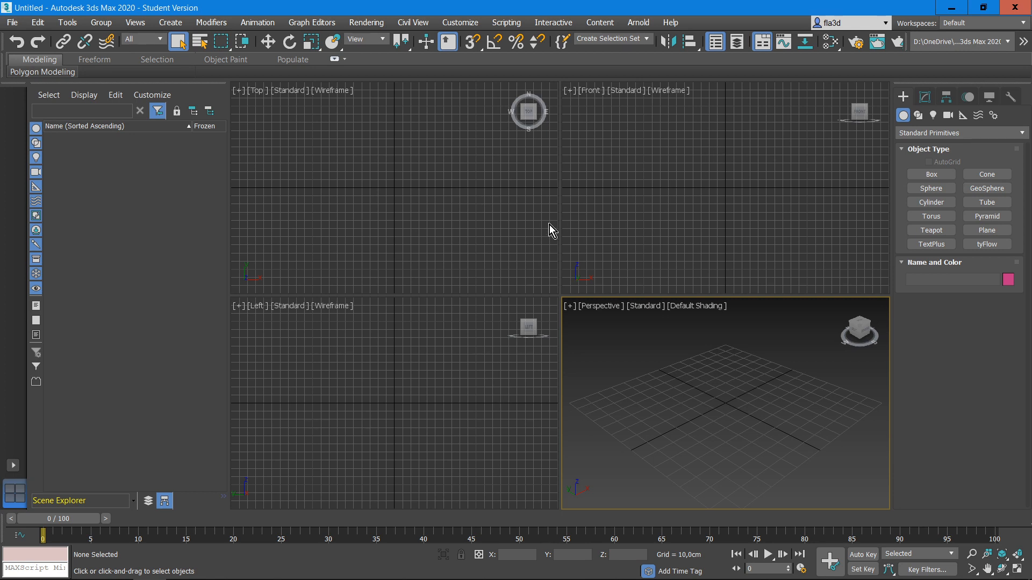
# Step: Open Render Setup and assign Arnold as the production renderer
pyautogui.press('F10')
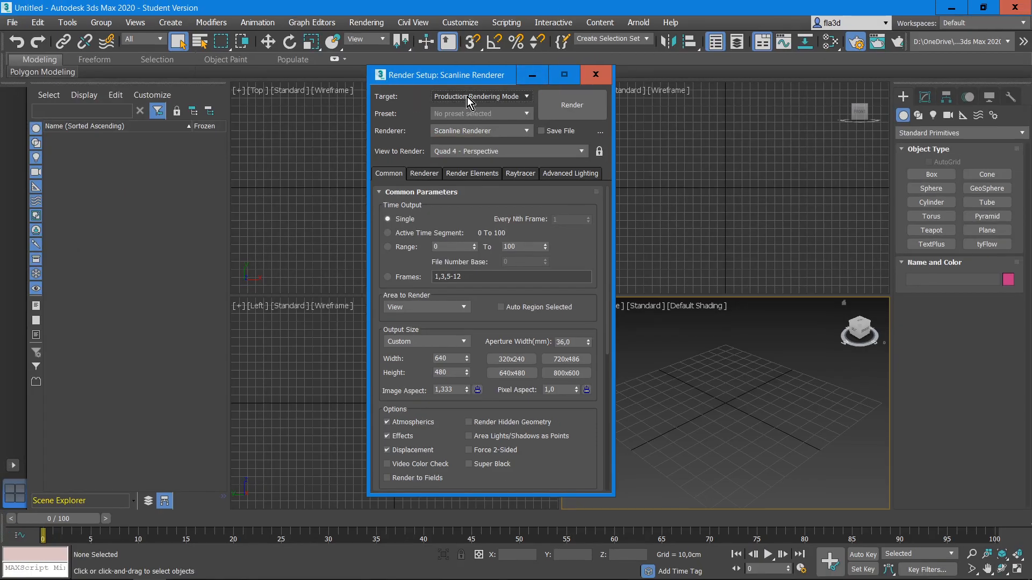
pyautogui.click(469, 97)
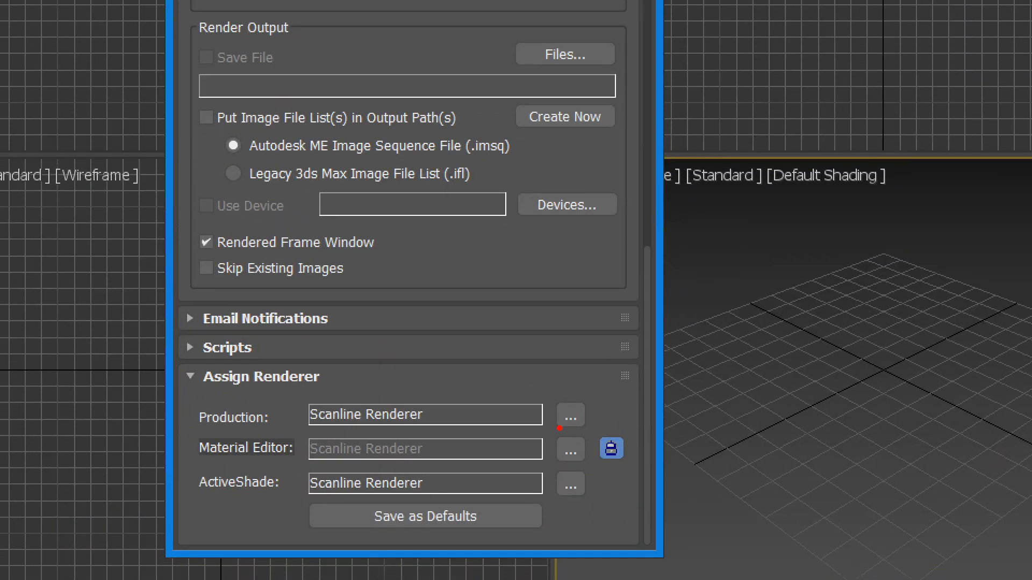
pyautogui.moveTo(524, 432); pyautogui.dragTo(547, 355)
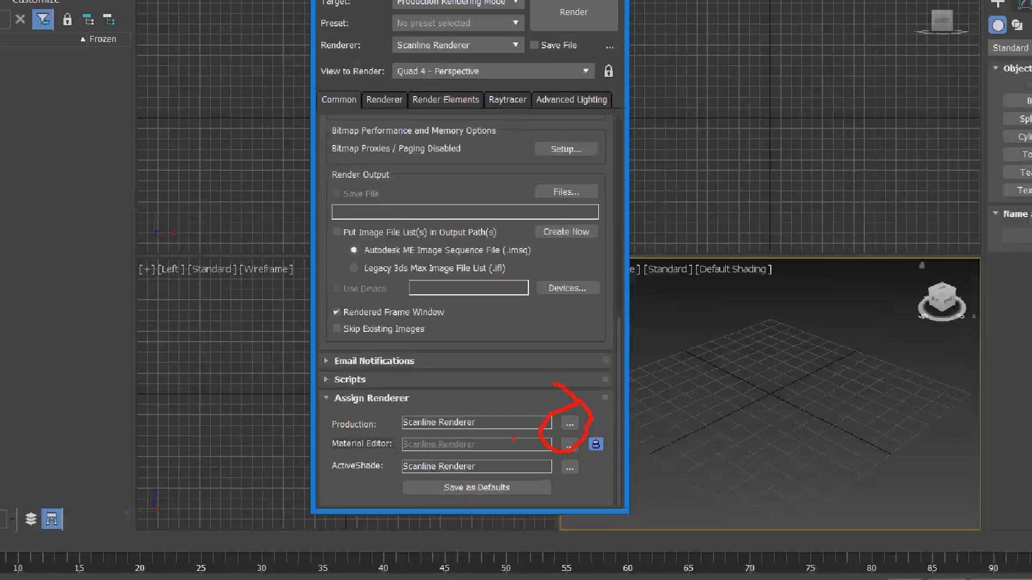
pyautogui.click(570, 424)
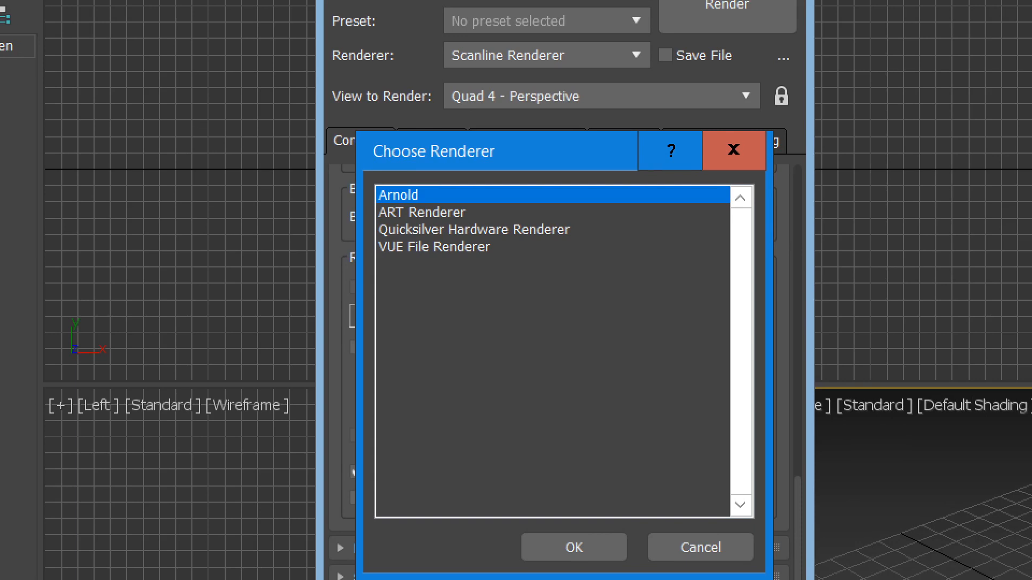
pyautogui.click(573, 547)
pyautogui.scroll(-2, 436, 462)
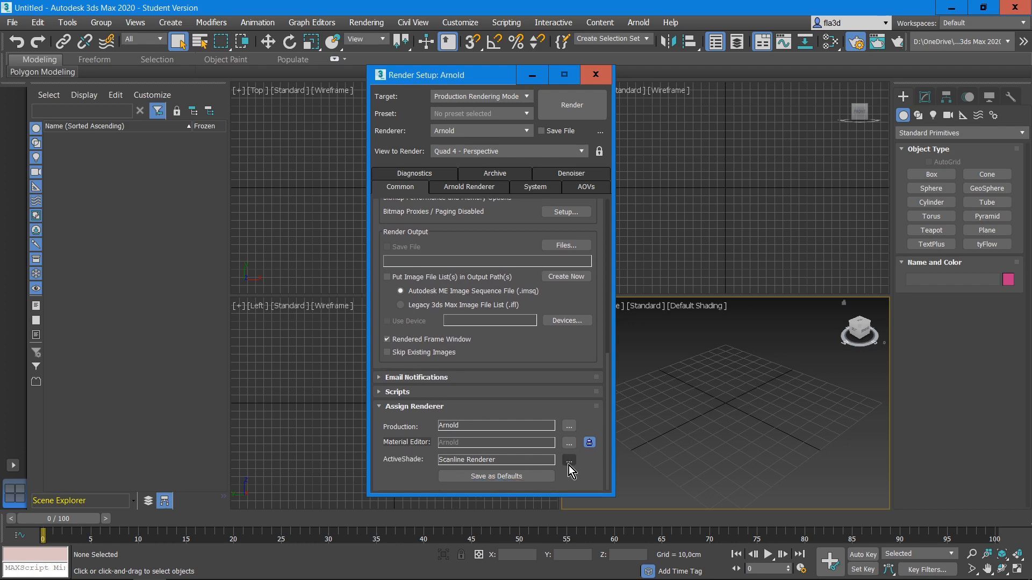
# Step: Assign Arnold as the ActiveShade renderer and move the Render Setup dialog clear of the Perspective viewport
pyautogui.click(569, 464)
pyautogui.click(411, 202)
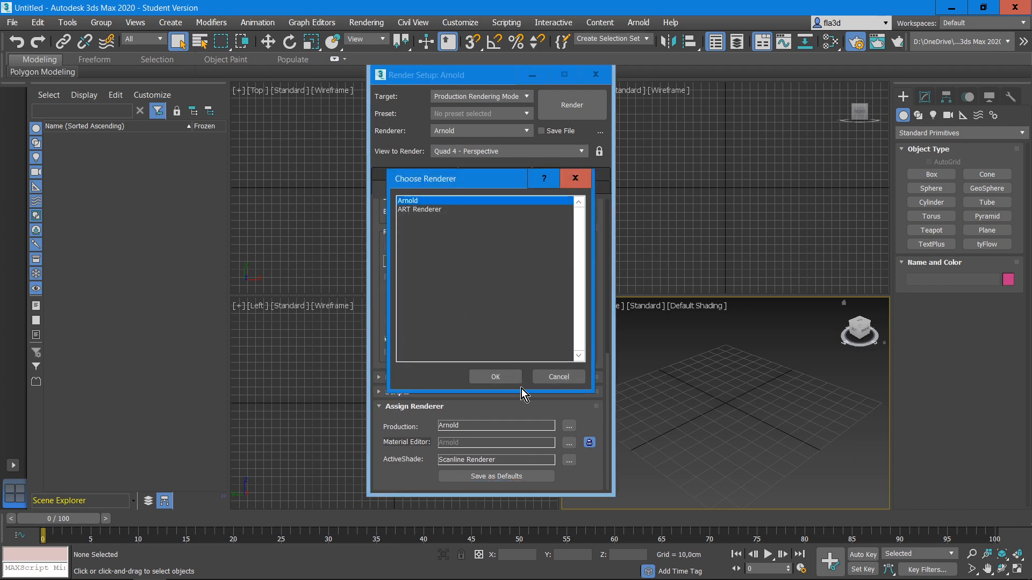
pyautogui.click(495, 377)
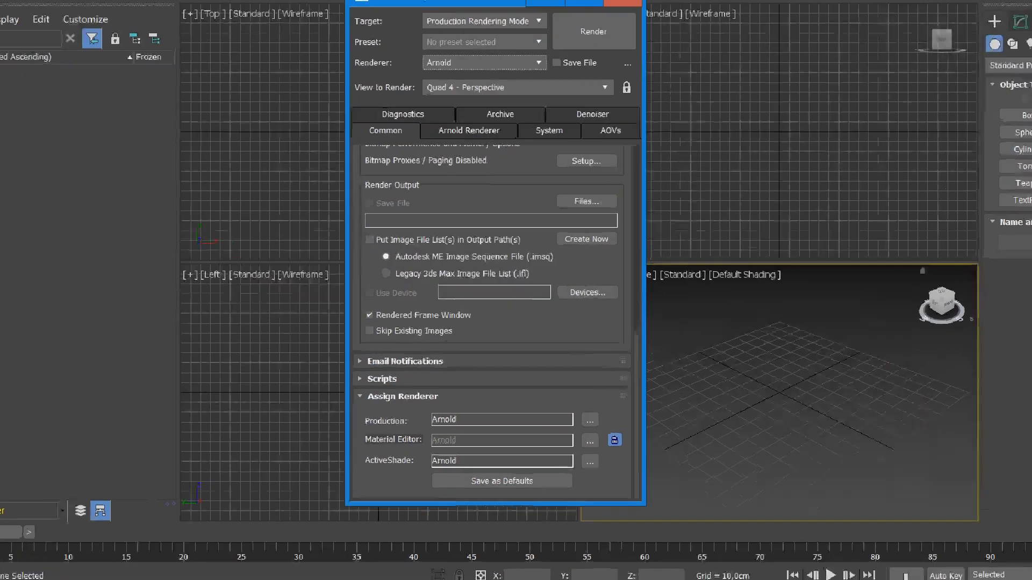
pyautogui.keyDown('shift'); pyautogui.moveTo(456, 492); pyautogui.dragTo(554, 492); pyautogui.keyUp('shift')
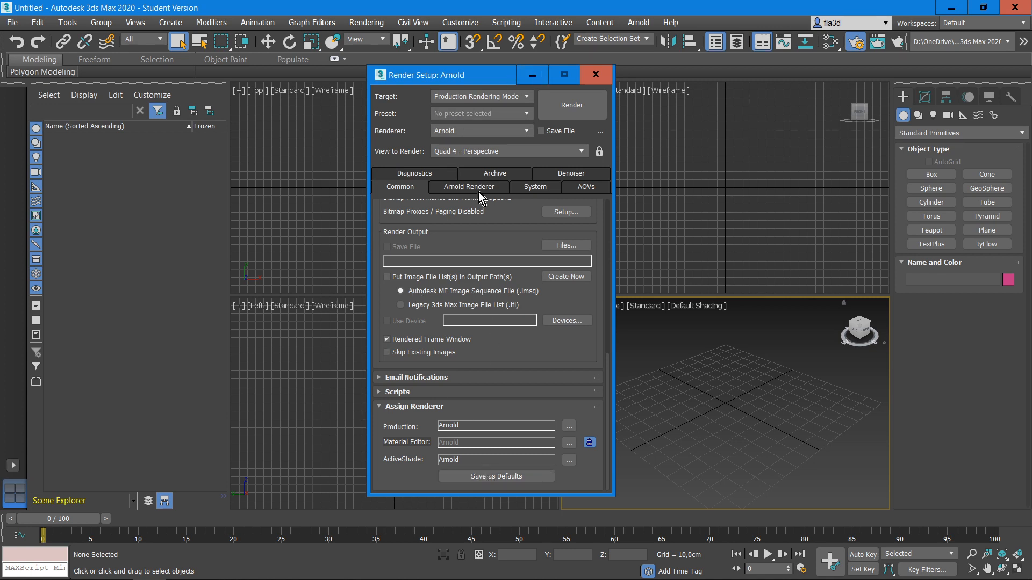
pyautogui.moveTo(471, 77); pyautogui.dragTo(353, 86)
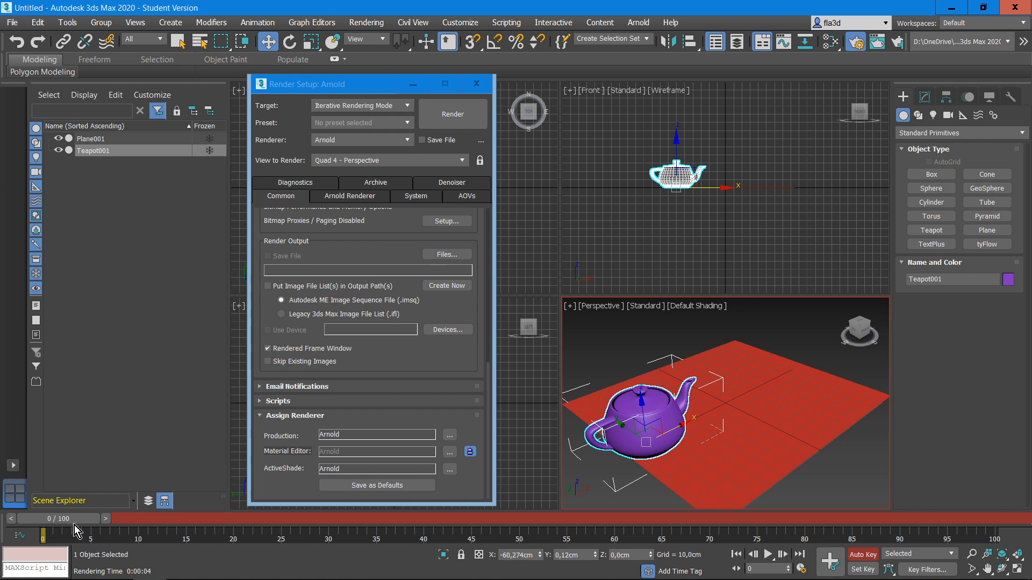
# Step: Keyframe the teapot at frame 100 by moving it along X to about 70 cm, and switch off Auto Key
pyautogui.moveTo(74, 521); pyautogui.dragTo(974, 519)
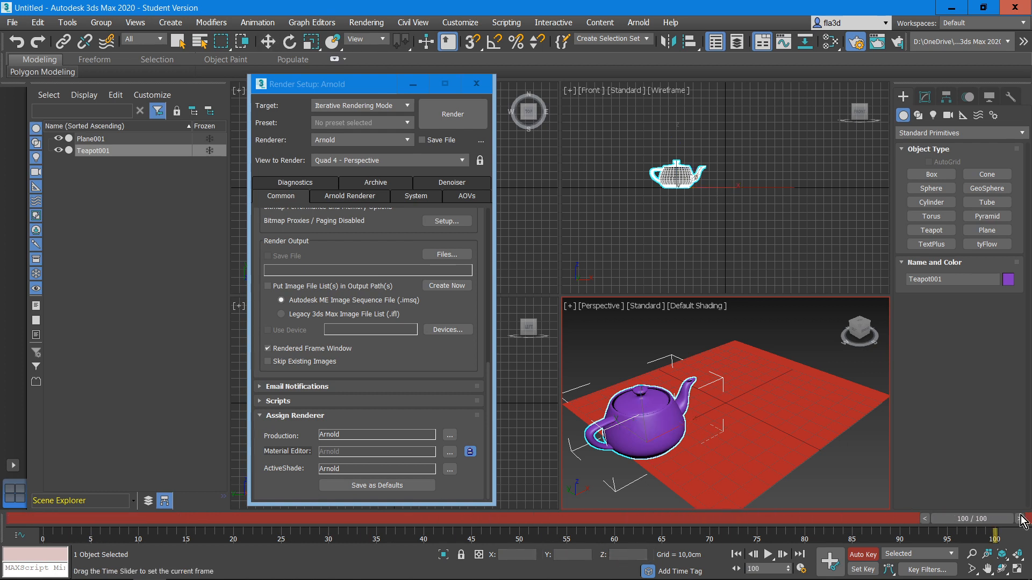
pyautogui.moveTo(680, 433); pyautogui.dragTo(831, 476)
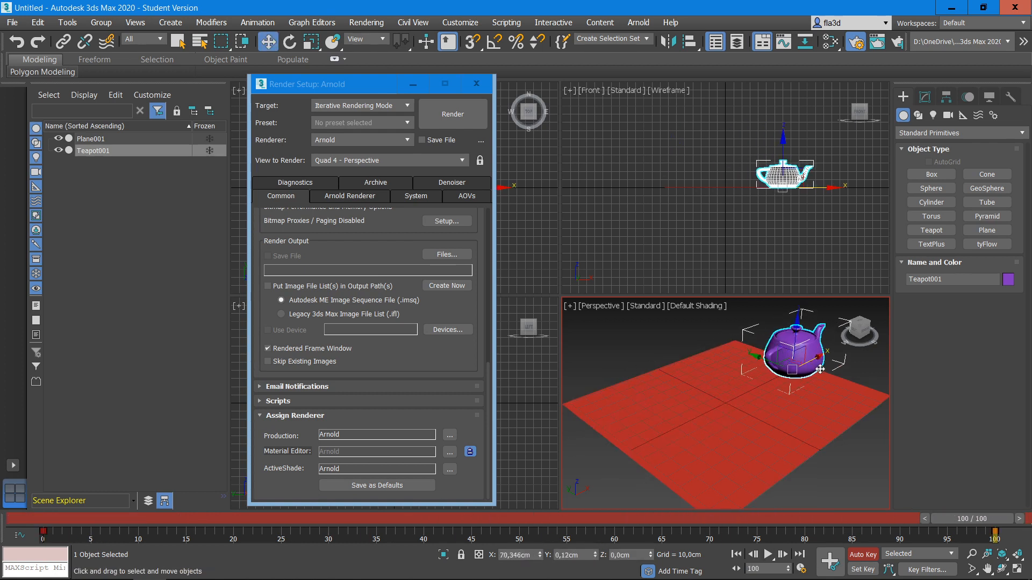
pyautogui.click(863, 555)
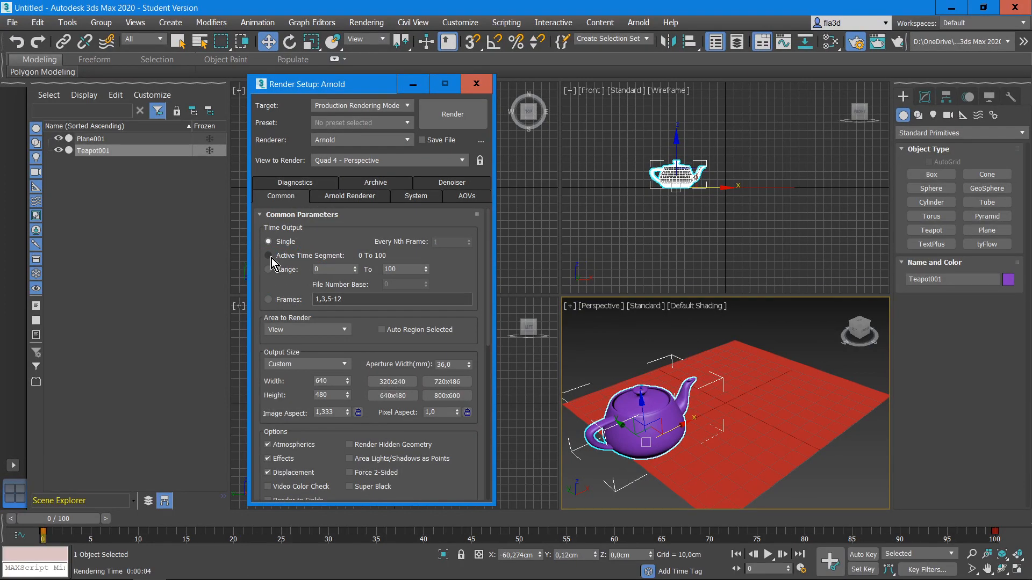
# Step: Set the render time output to Active Time Segment and start a render of the Perspective view
pyautogui.click(268, 258)
pyautogui.click(460, 118)
pyautogui.click(551, 317)
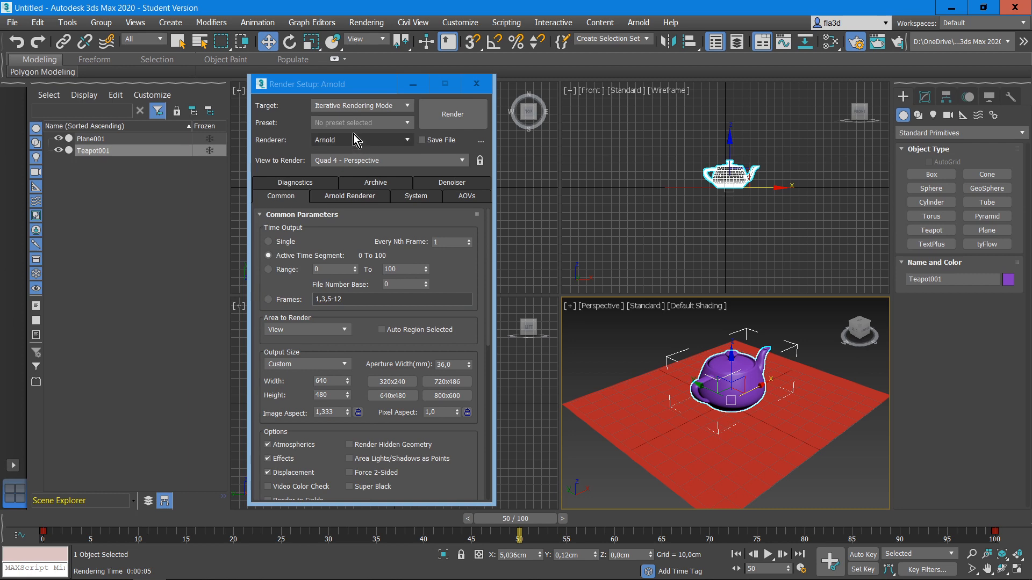
# Step: Set the render target to Production Rendering Mode
pyautogui.scroll(-8, 468, 468)
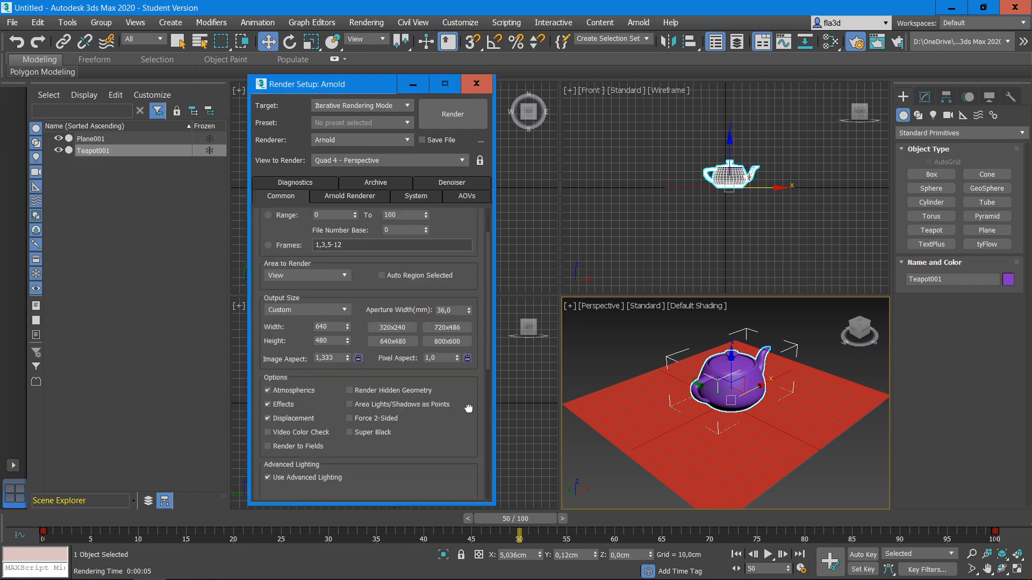
pyautogui.moveTo(476, 236); pyautogui.dragTo(471, 484)
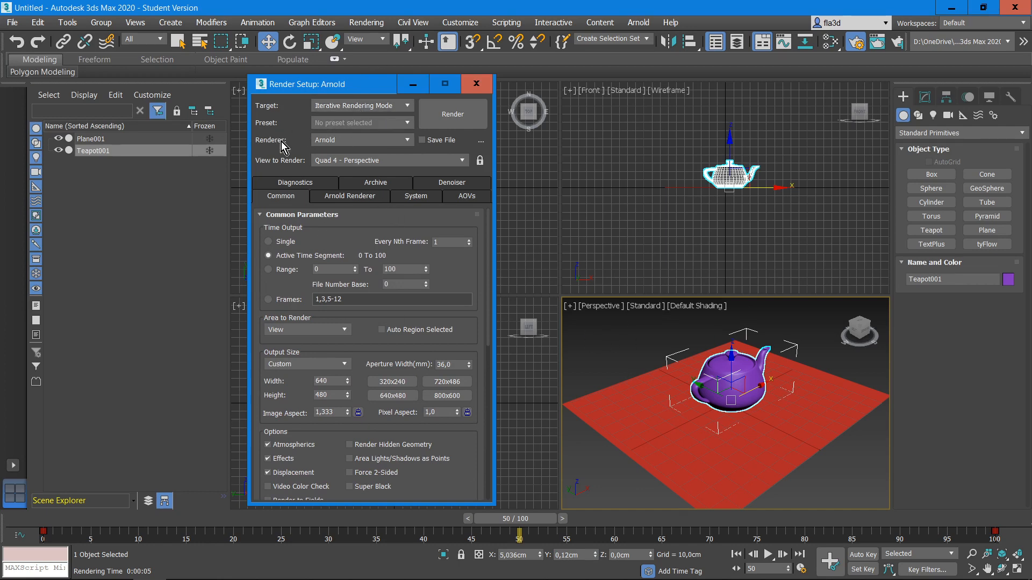
pyautogui.click(361, 103)
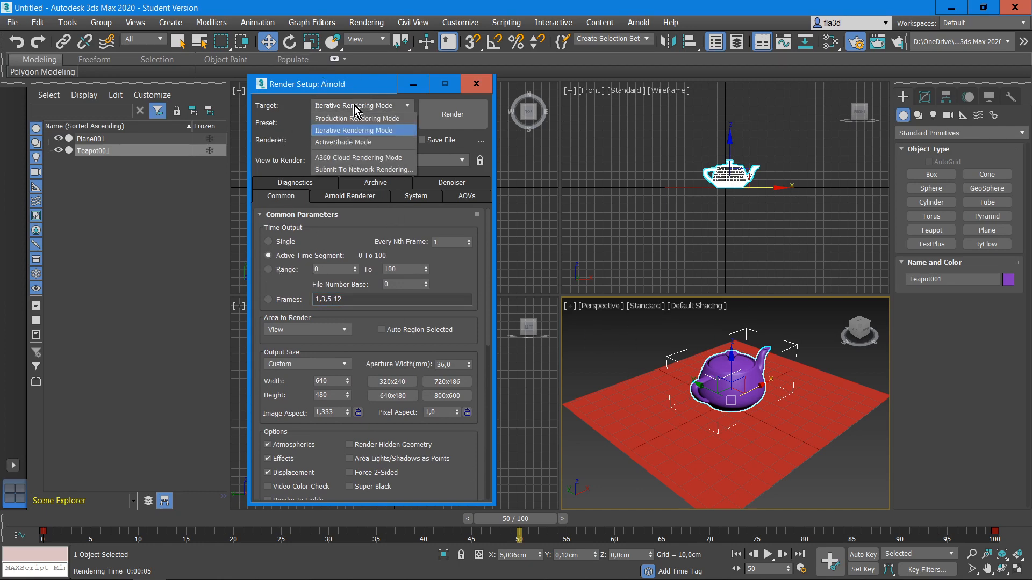
pyautogui.click(357, 118)
pyautogui.scroll(-3, 368, 256)
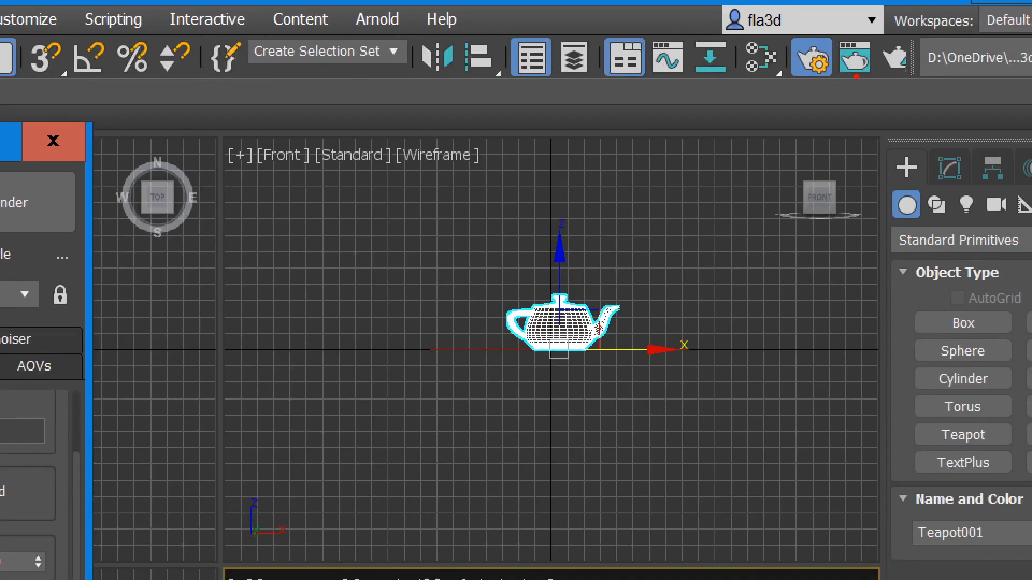
# Step: Render only a reduced region of the Perspective view covering the handle side of the teapot
pyautogui.click(855, 58)
pyautogui.moveTo(629, 101); pyautogui.dragTo(621, 85)
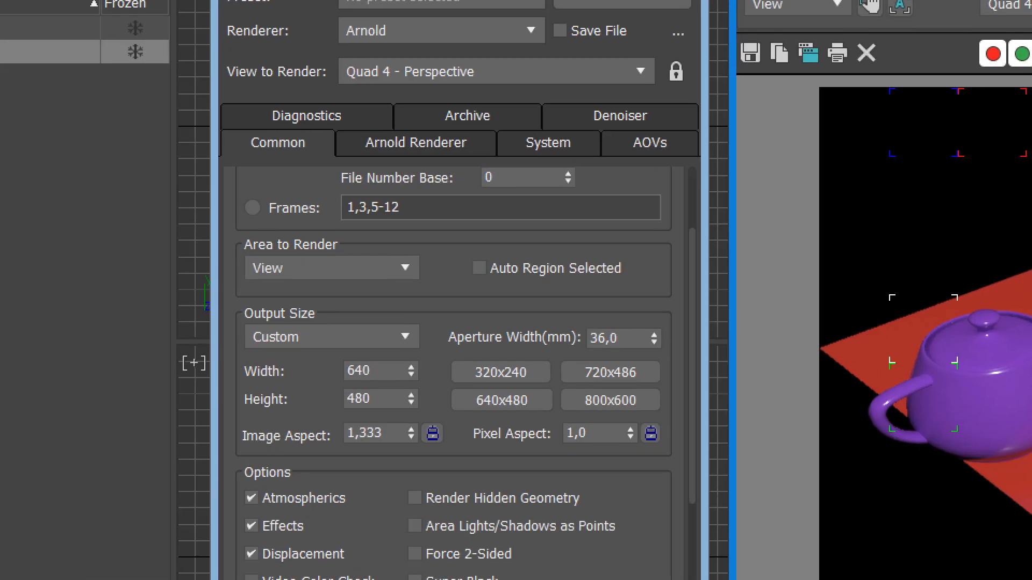
pyautogui.click(887, 92)
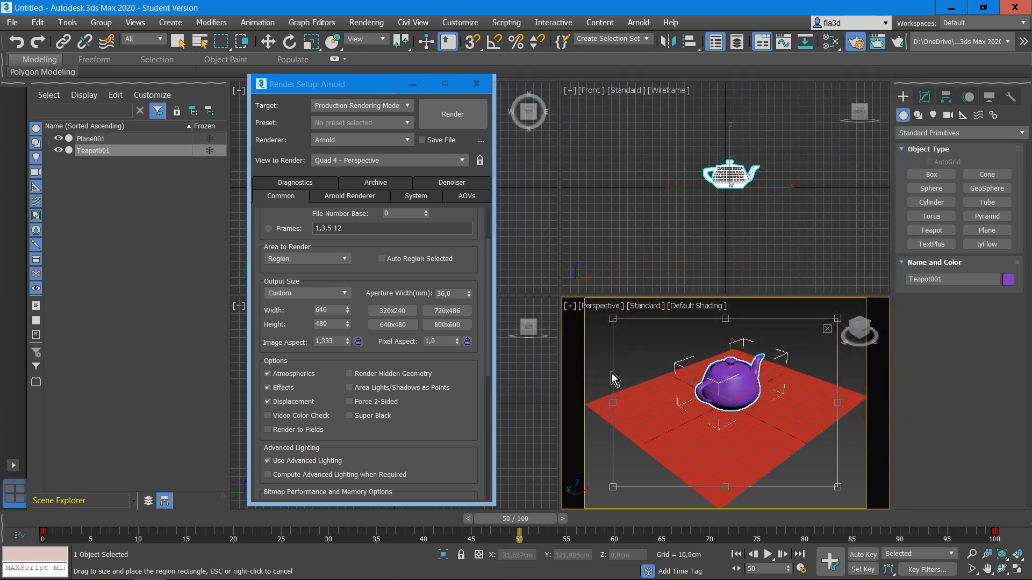
pyautogui.moveTo(838, 319); pyautogui.dragTo(732, 369)
pyautogui.click(877, 42)
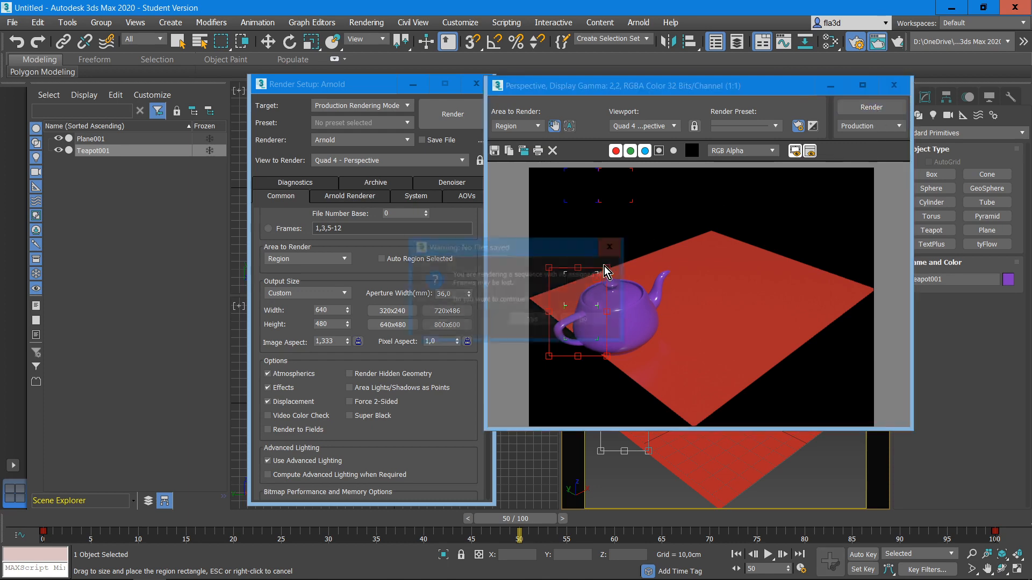
pyautogui.click(530, 320)
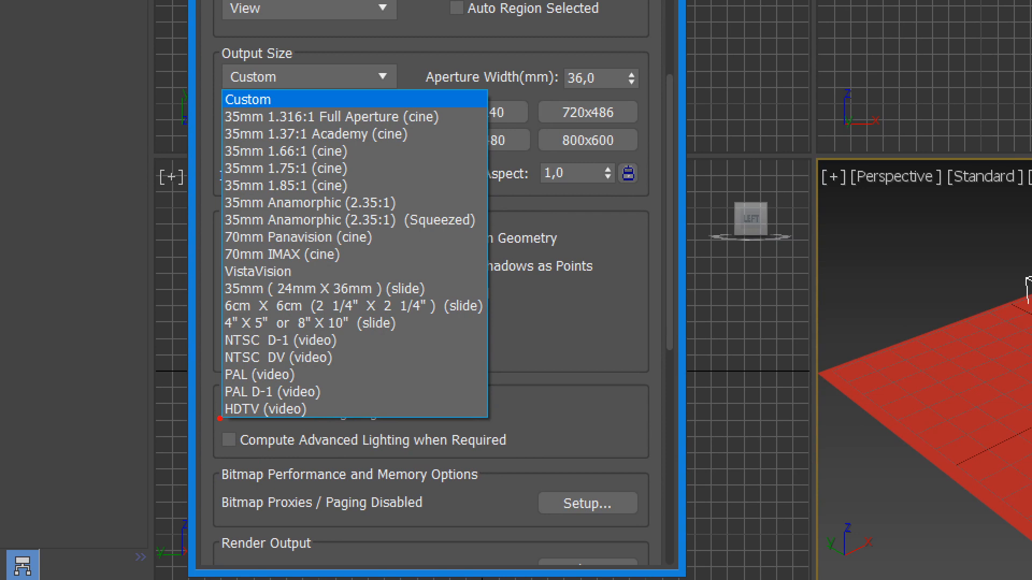
# Step: Set the output size preset to HDTV (video) with a resolution of 480x270
pyautogui.moveTo(217, 415); pyautogui.dragTo(325, 413)
pyautogui.press('Escape')
pyautogui.click(311, 256)
pyautogui.click(311, 256)
pyautogui.click(310, 256)
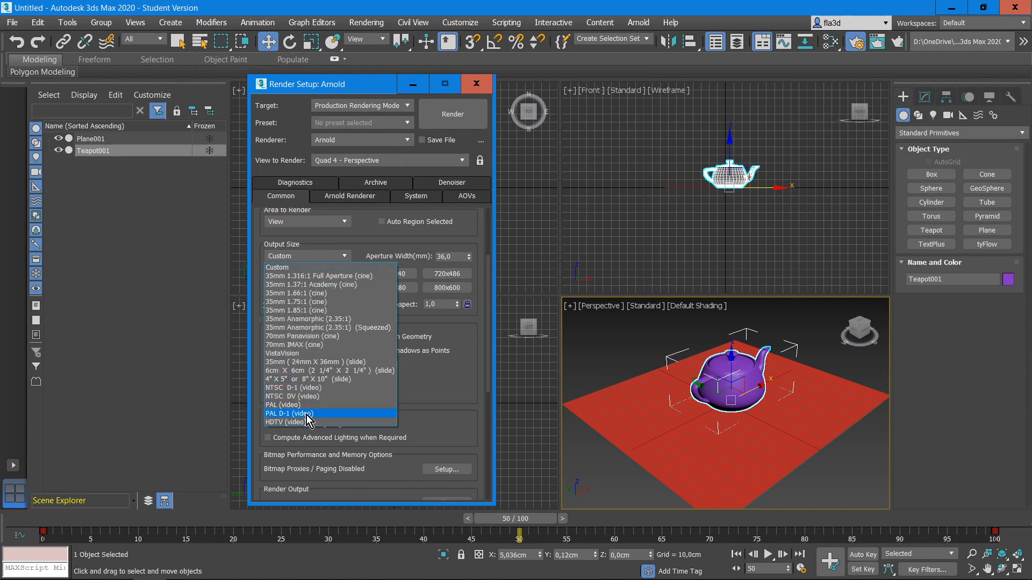
pyautogui.click(305, 423)
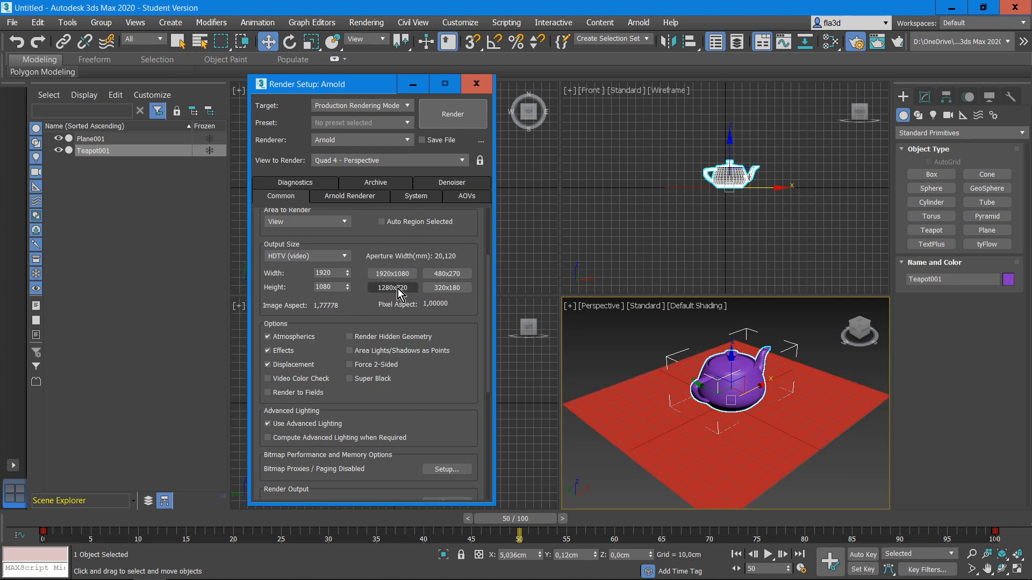
pyautogui.click(448, 273)
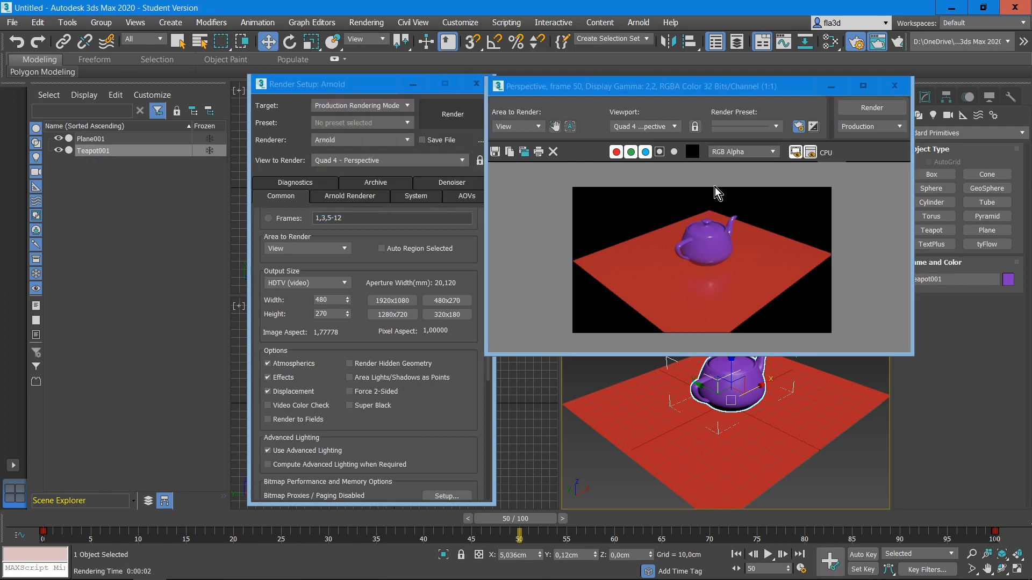
# Step: Make the Front viewport the view to render and close the rendered frame window
pyautogui.moveTo(720, 86); pyautogui.dragTo(516, 104)
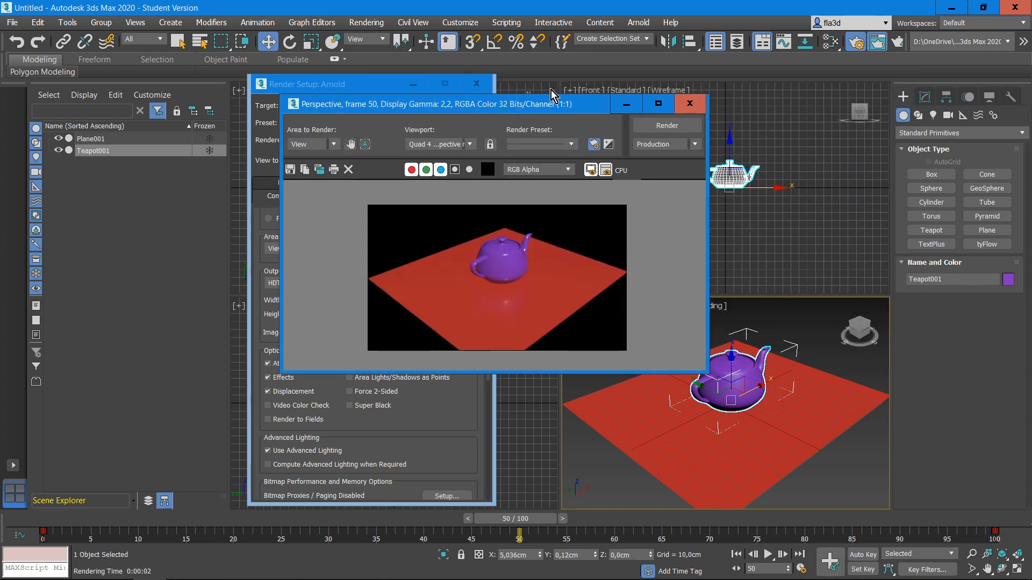
pyautogui.click(570, 92)
pyautogui.click(514, 101)
pyautogui.moveTo(587, 109); pyautogui.dragTo(442, 136)
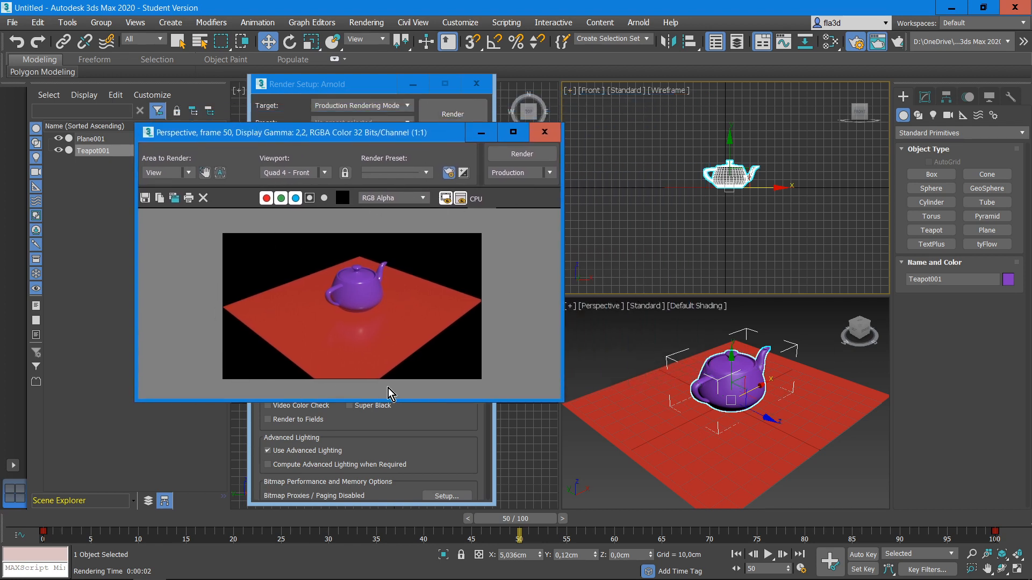
pyautogui.click(544, 132)
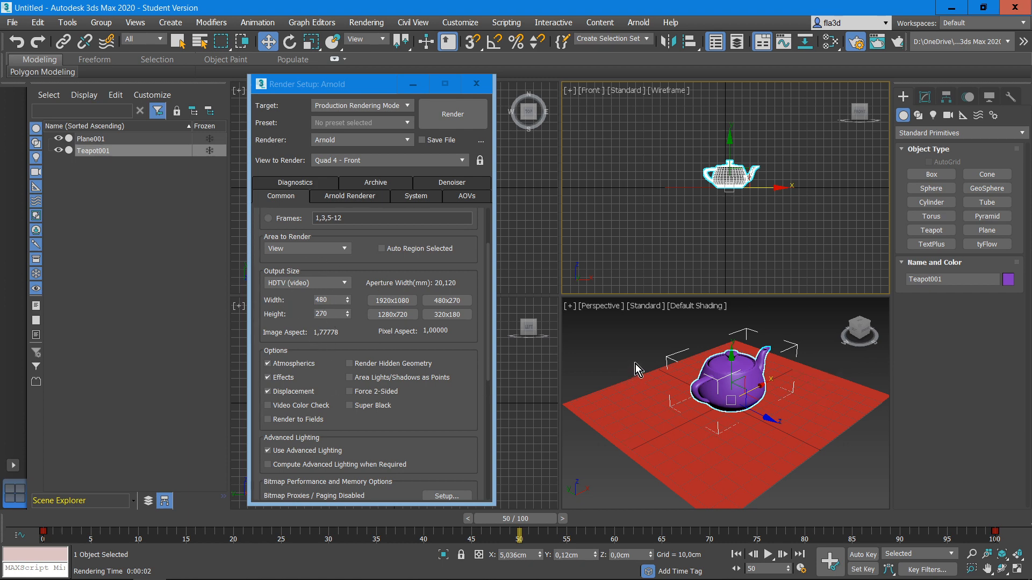
# Step: Make the Perspective viewport taller and show safe frames in it
pyautogui.click(599, 306)
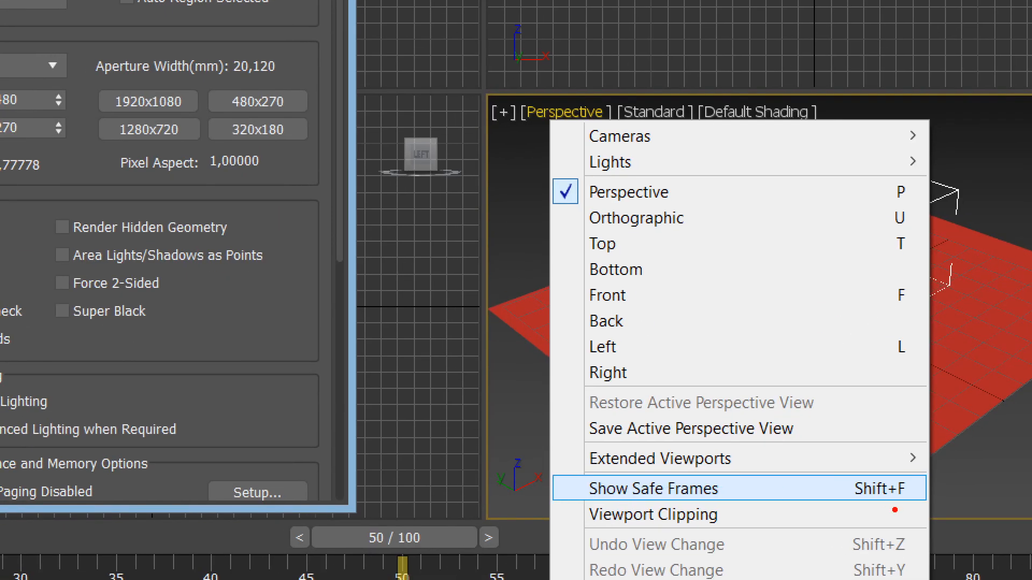
pyautogui.moveTo(846, 499); pyautogui.dragTo(929, 499)
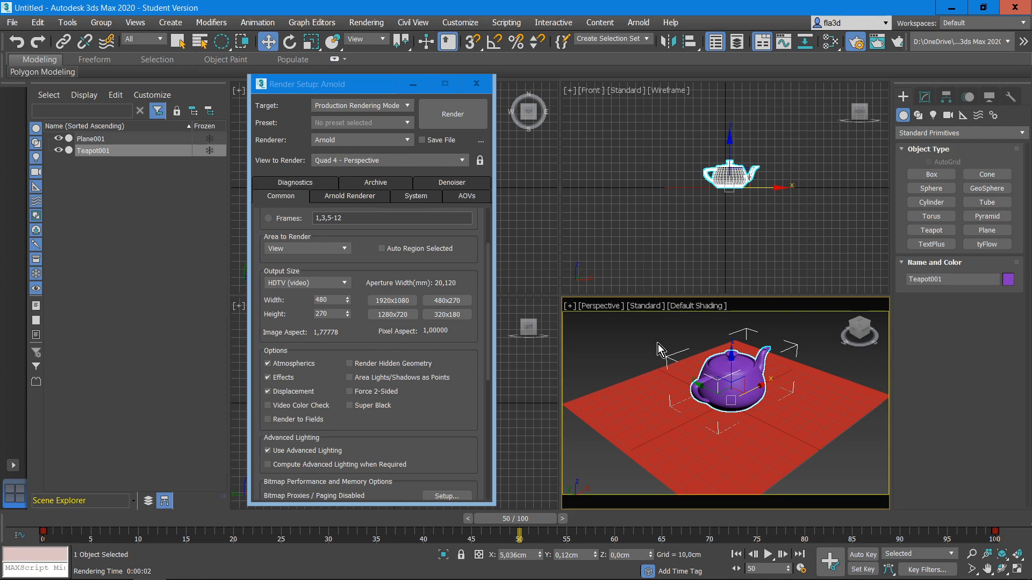
pyautogui.hotkey('shift', 'f')
pyautogui.hotkey('shift', 'f')
pyautogui.hotkey('shift', 'f')
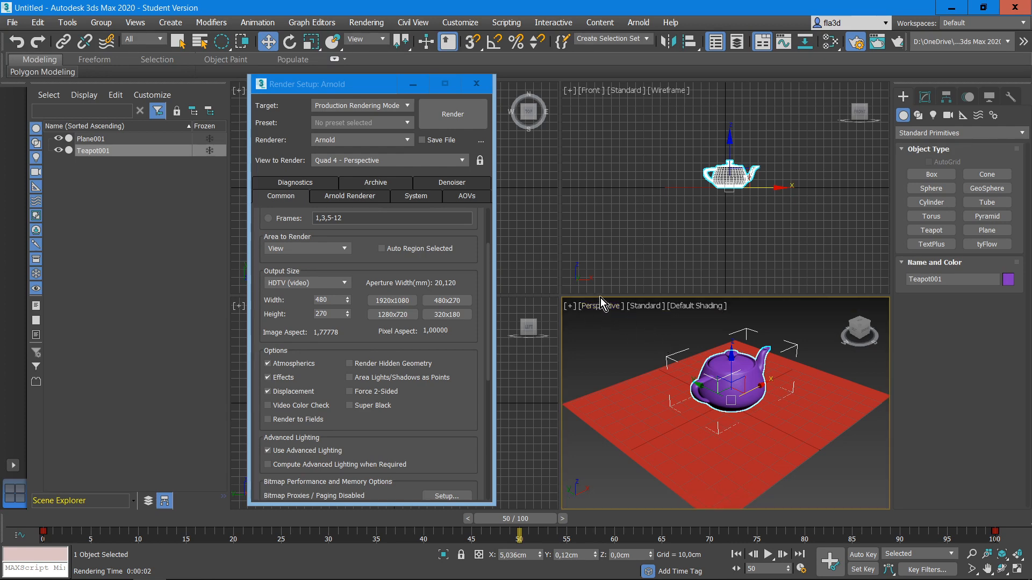
pyautogui.moveTo(601, 298); pyautogui.dragTo(607, 186)
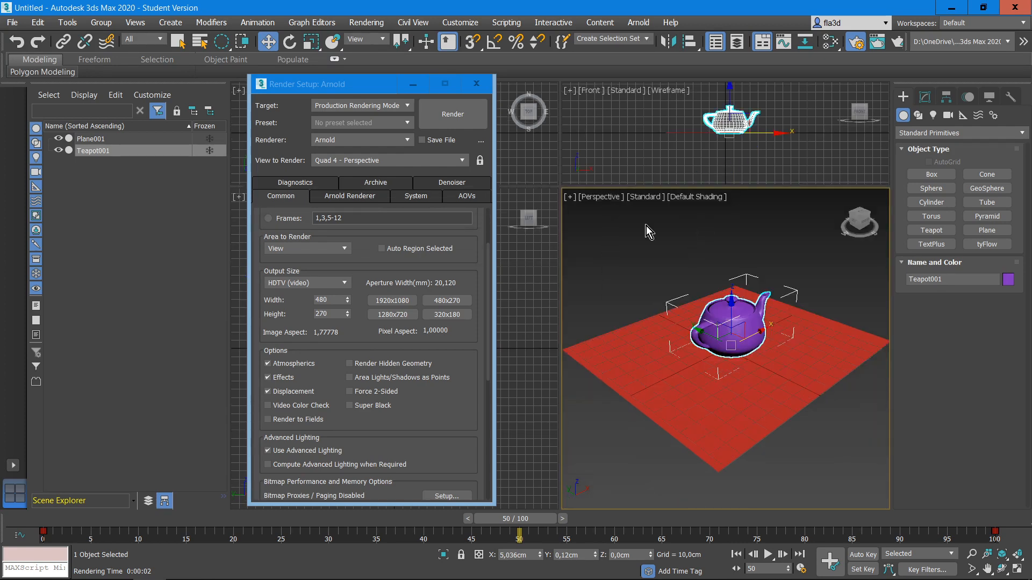
pyautogui.hotkey('shift', 'f')
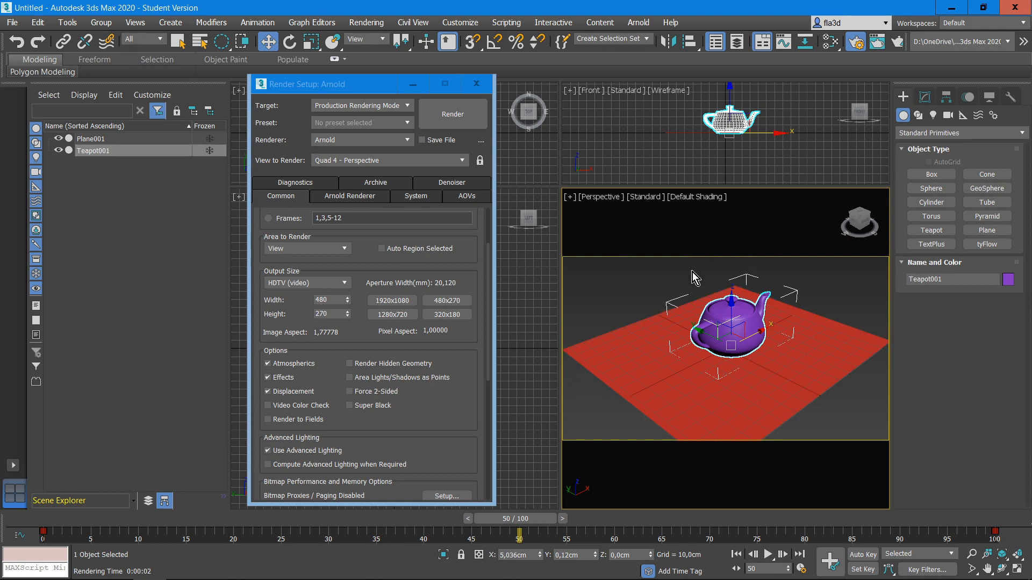